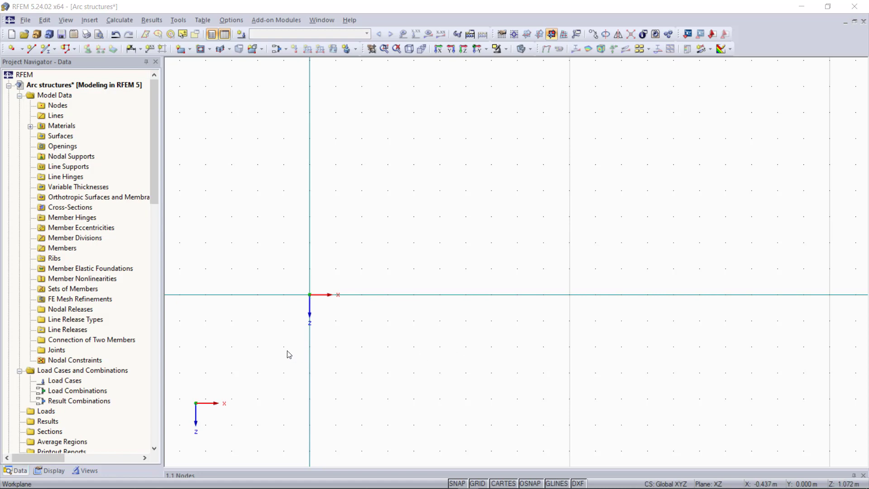
Step: Create a new cross-section from the rolled I-section library: IPE 200 in Steel S 235
key(alt+t)
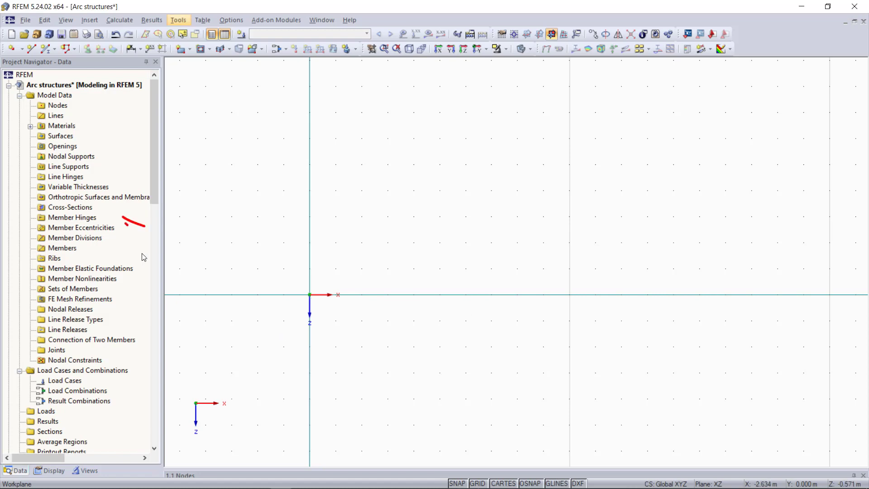
right_click(76, 207)
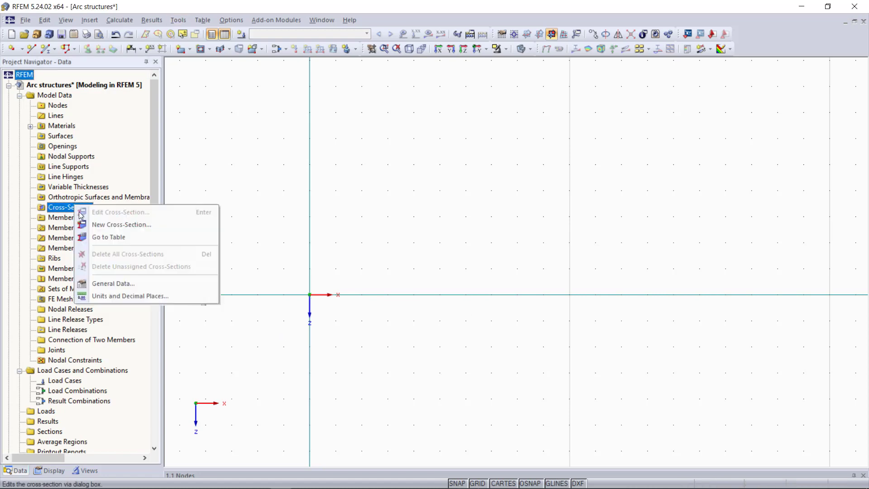
click(105, 224)
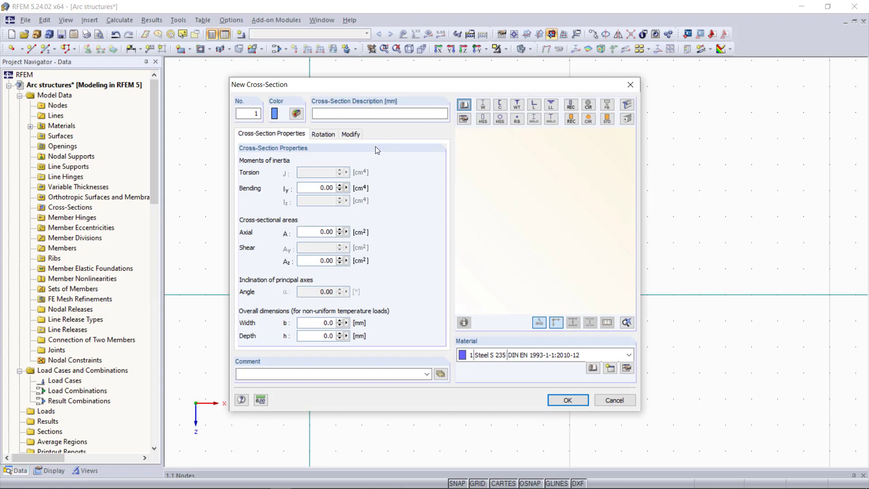
click(243, 138)
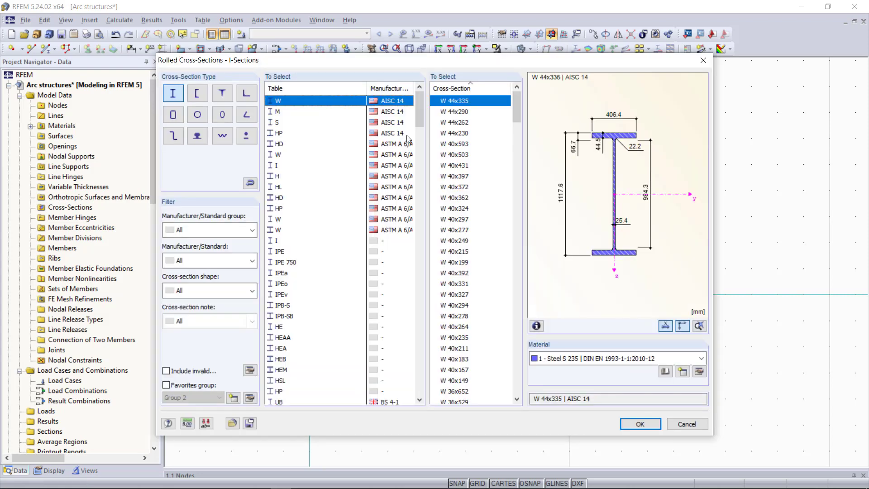
click(290, 251)
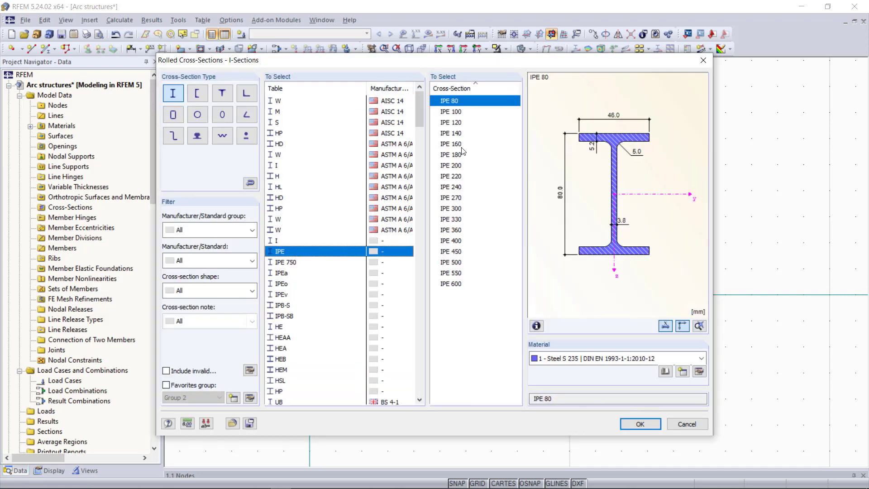
click(457, 165)
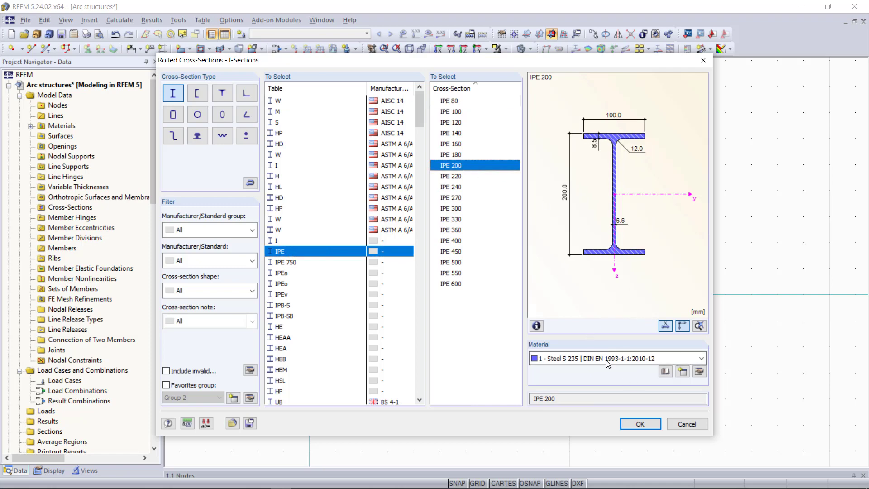
click(642, 424)
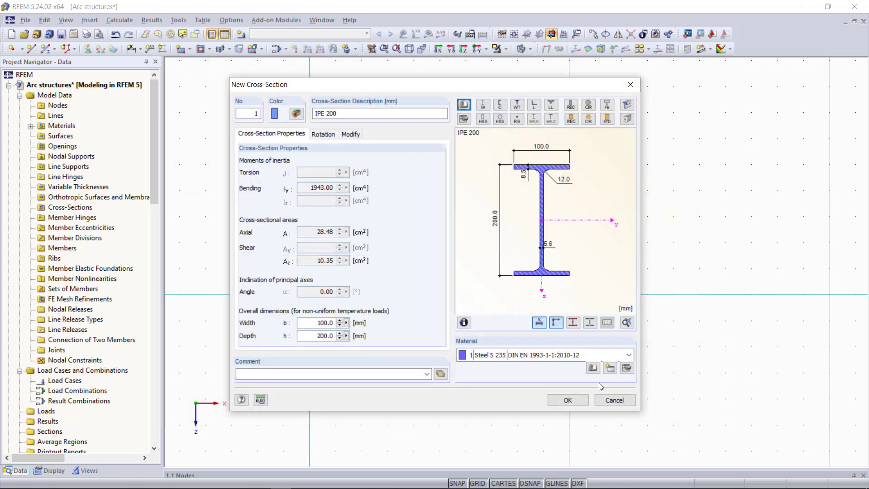
click(568, 399)
Step: Begin generating a parabolic member arc with new nodes A at the origin, B at X 6 m and C at X 3 m, Z -3 m
click(179, 20)
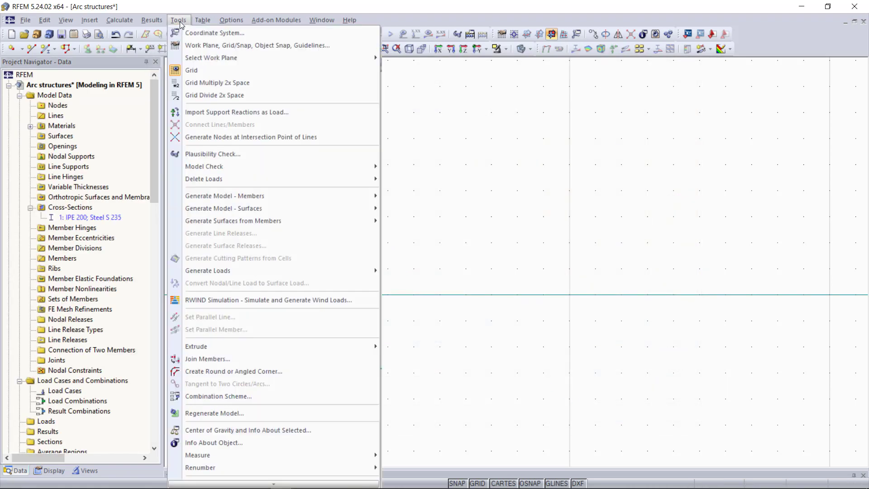
mouse_move(335, 197)
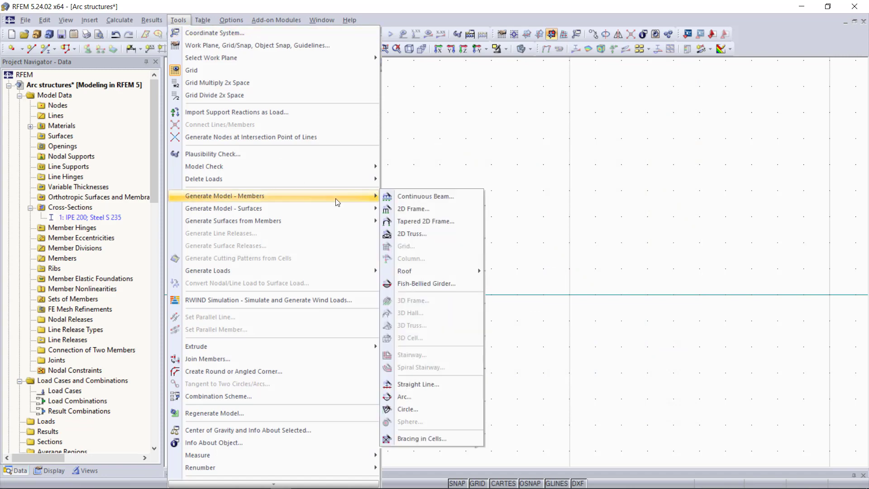
click(452, 396)
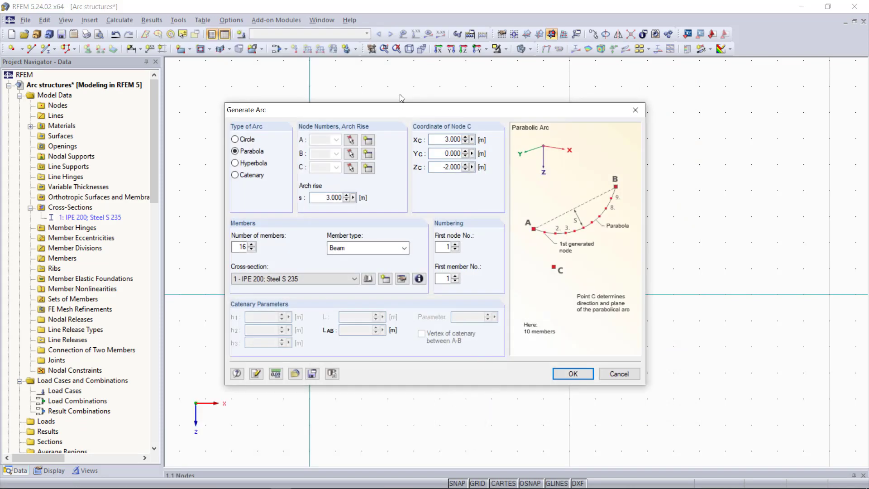
drag(401, 108, 466, 95)
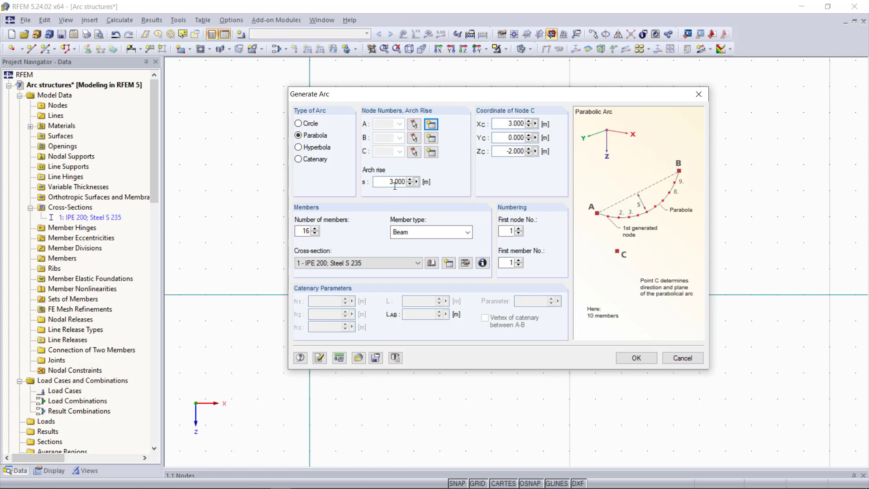
click(430, 126)
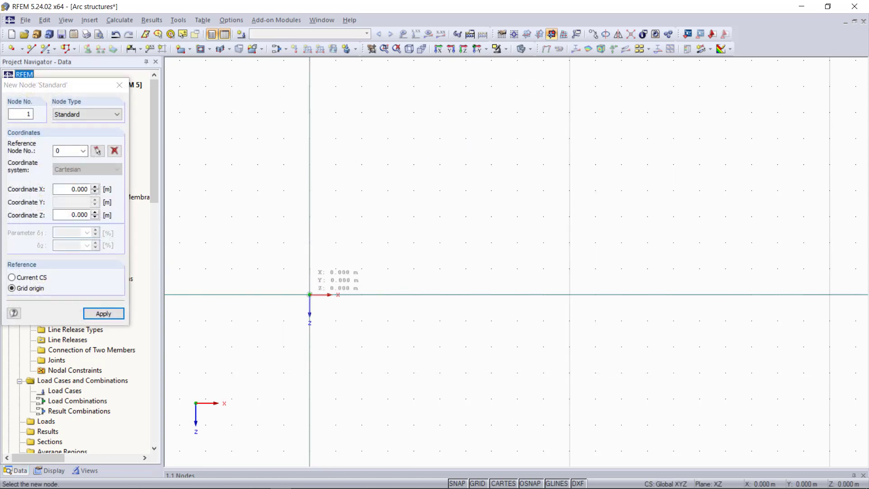
click(309, 295)
click(430, 138)
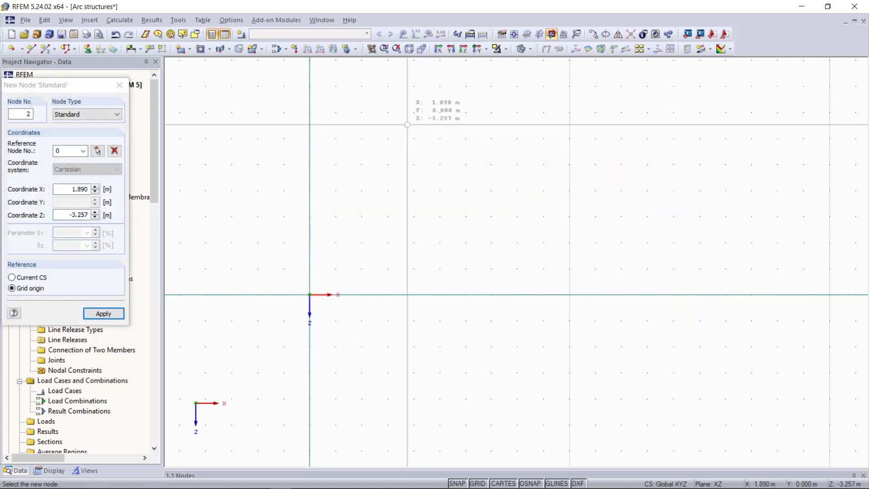
click(632, 291)
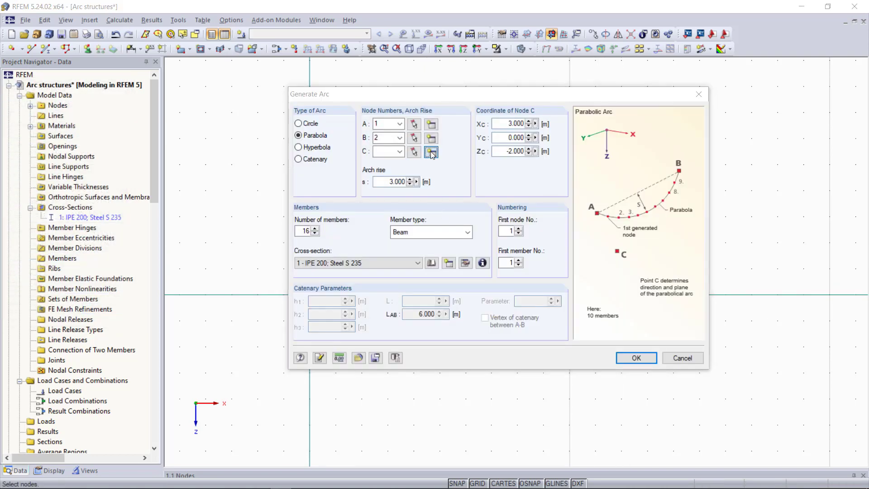
click(431, 153)
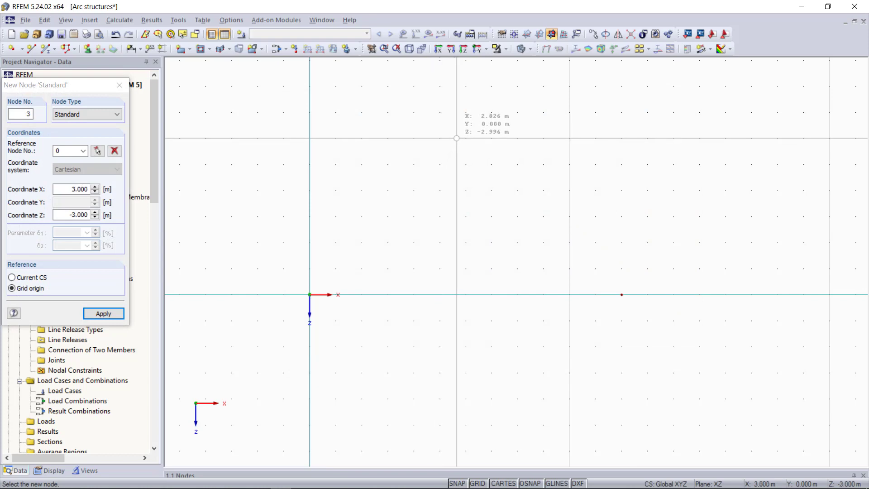
click(465, 138)
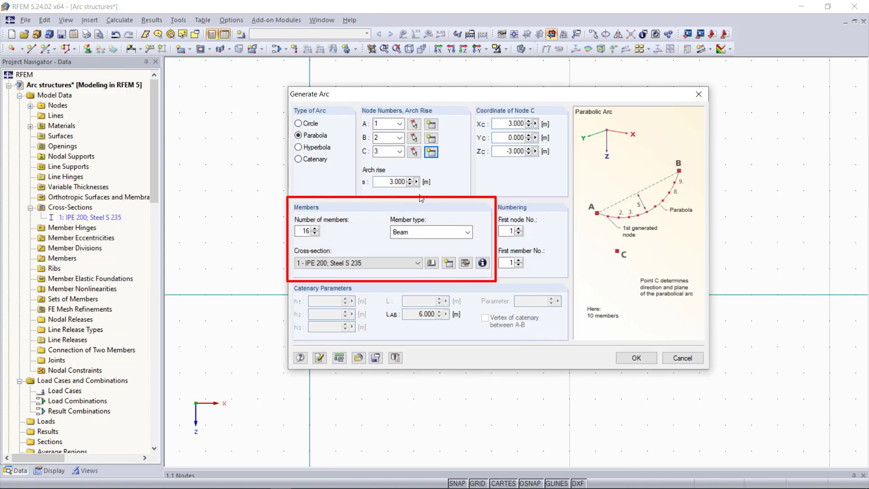
Step: Generate the parabolic arc from 16 Beam members with cross-section IPE 200, Steel S 235, accepting the node overwrite
drag(306, 231, 366, 230)
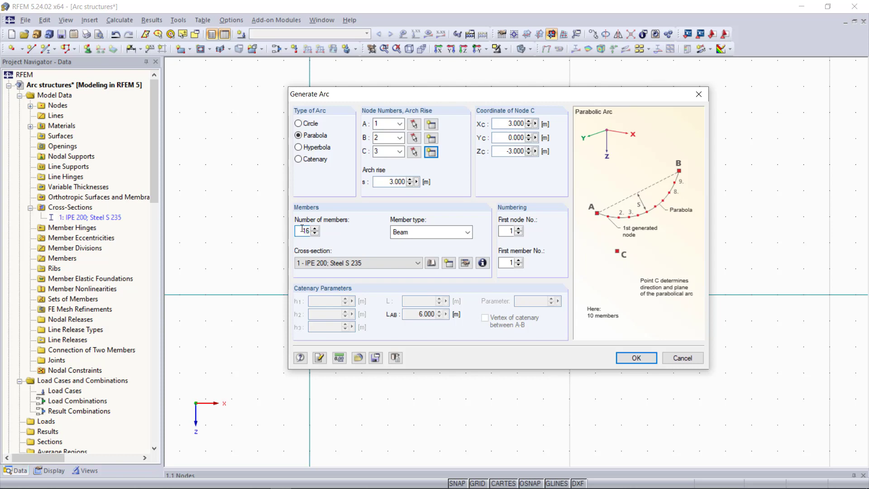
drag(306, 229, 347, 233)
click(398, 236)
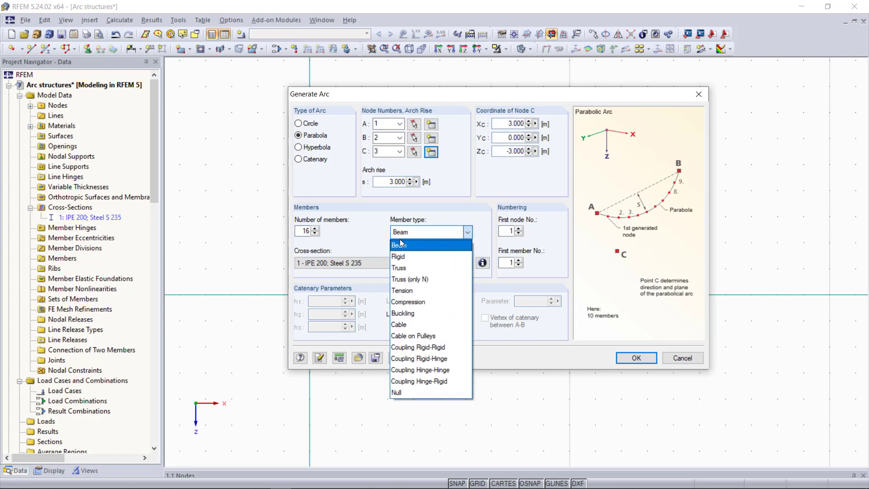
click(400, 244)
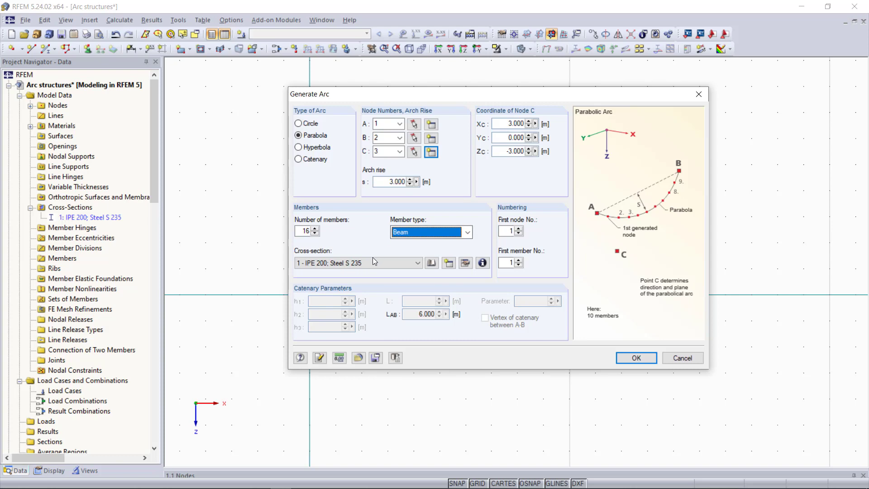
click(325, 266)
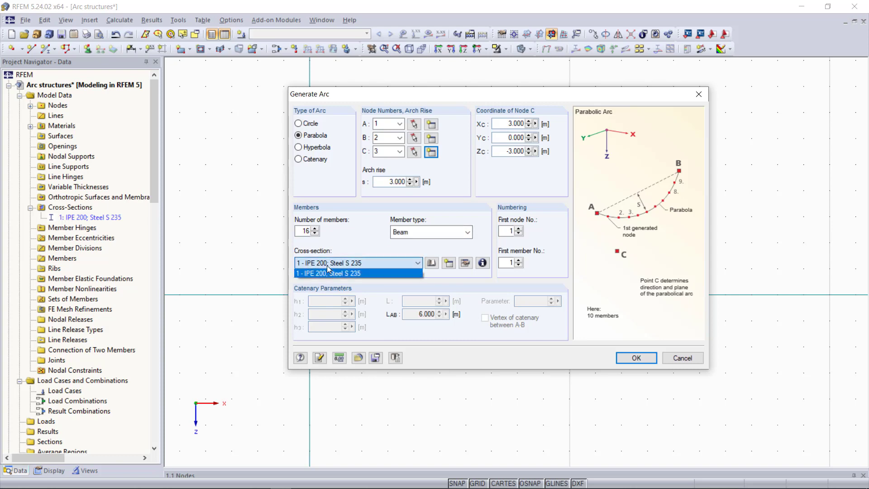
click(329, 273)
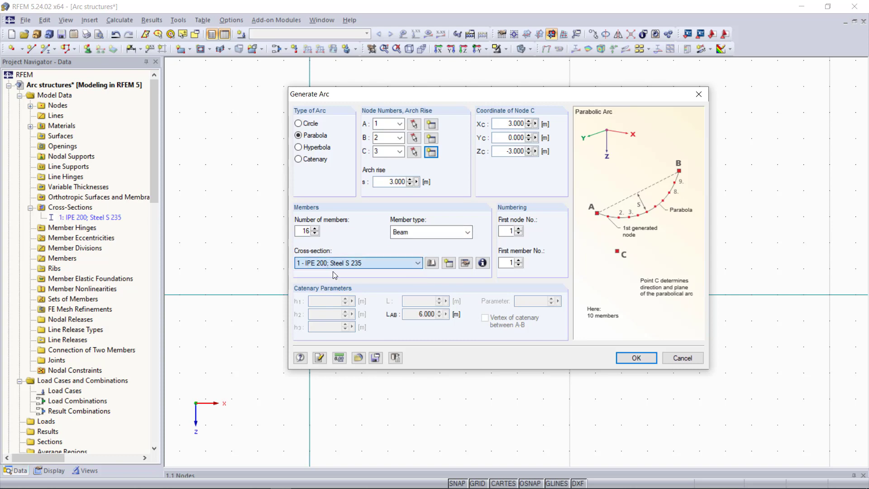
click(646, 358)
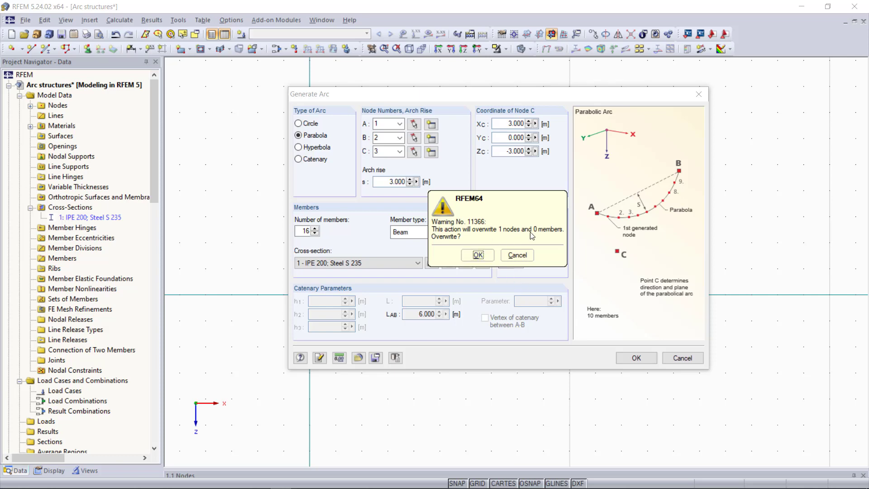
click(487, 257)
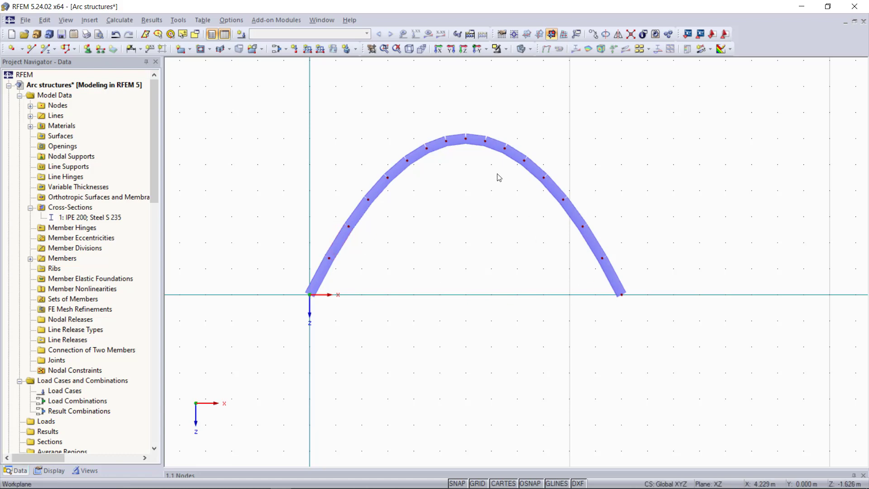
Step: Place hinged nodal supports on both base nodes of the arch
click(89, 48)
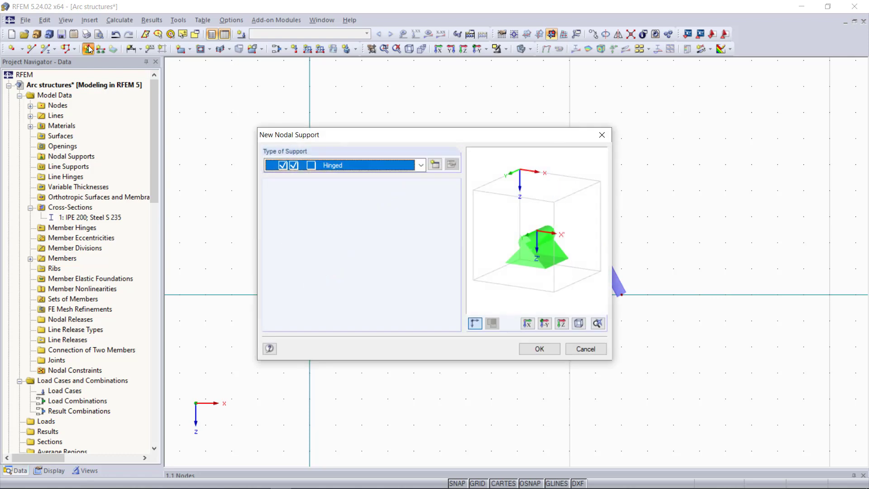
click(539, 348)
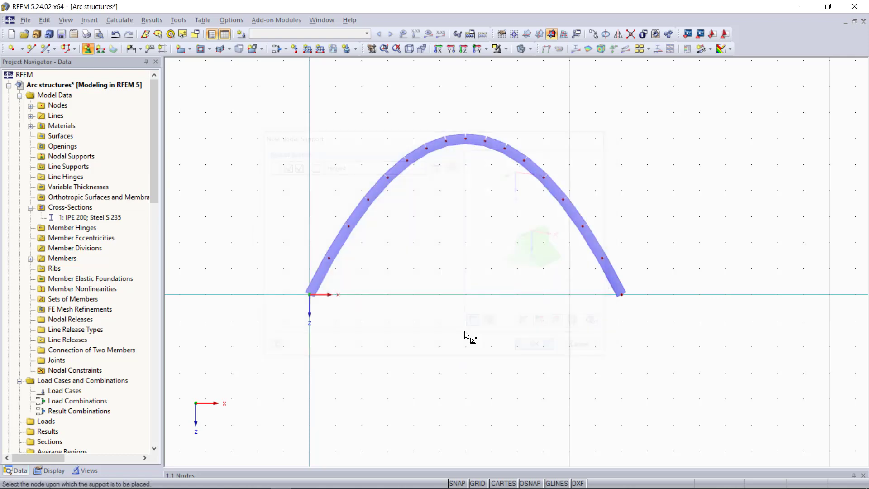
click(310, 295)
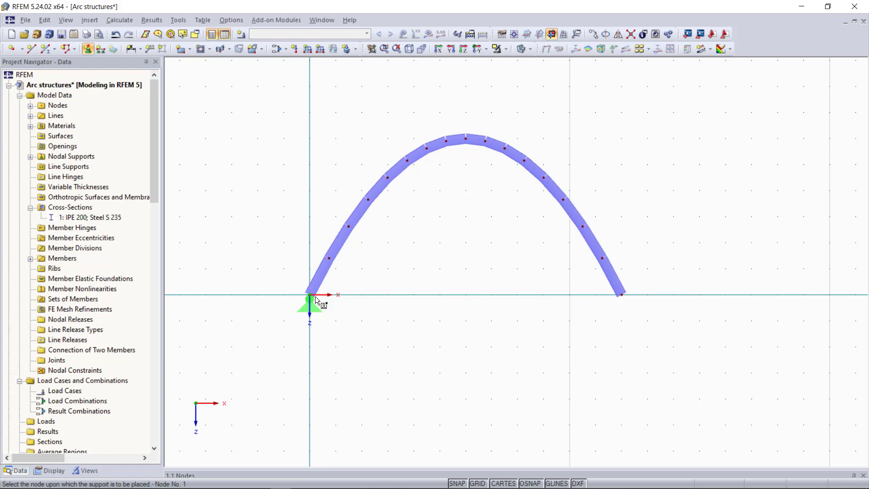
click(620, 294)
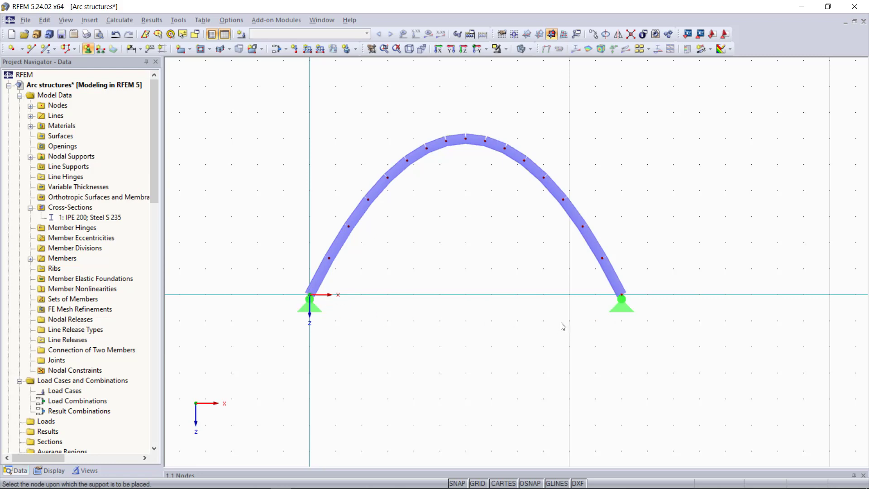
Step: Change the nodal support at the arch's right end to a roller that slides horizontally
double_click(615, 309)
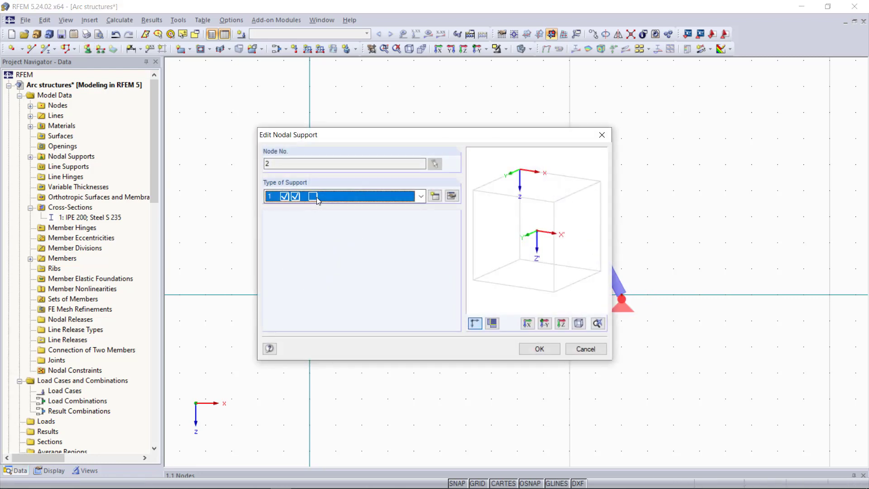
click(311, 196)
click(323, 231)
click(547, 350)
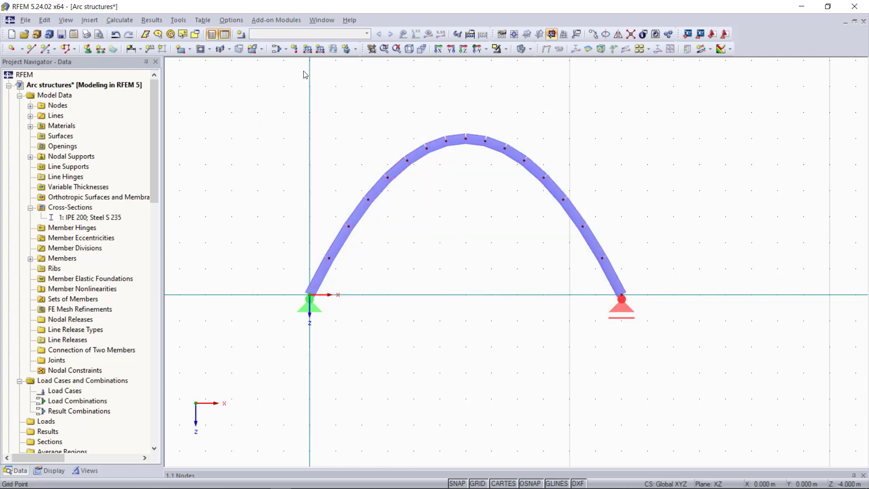
Step: Create dead load case LC1 with active self-weight and apply a 100 kN nodal load in Z at the arch's crown
click(294, 48)
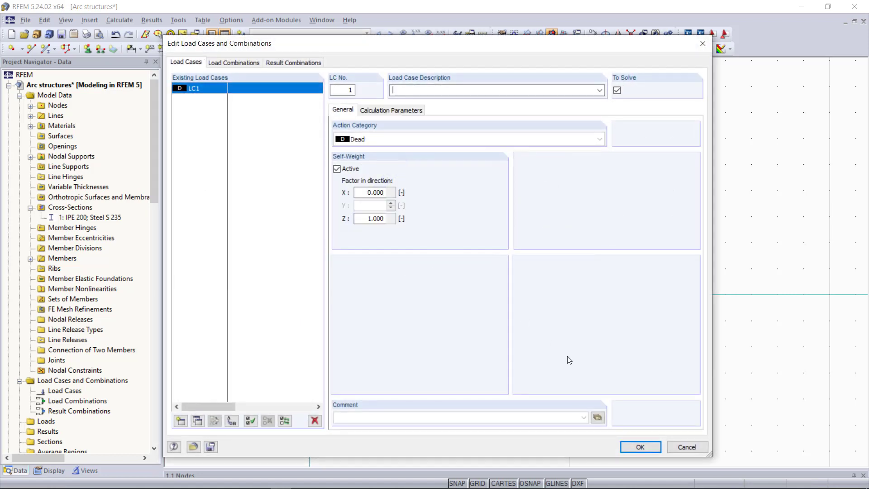
click(638, 447)
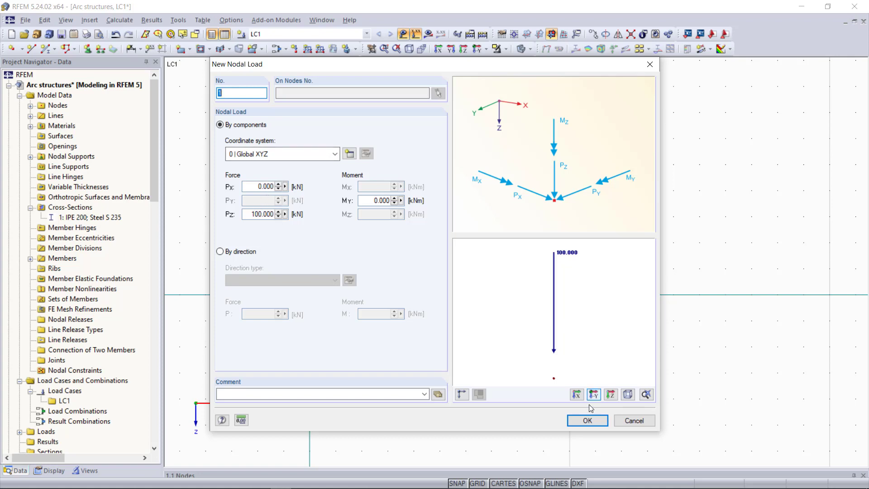
click(590, 419)
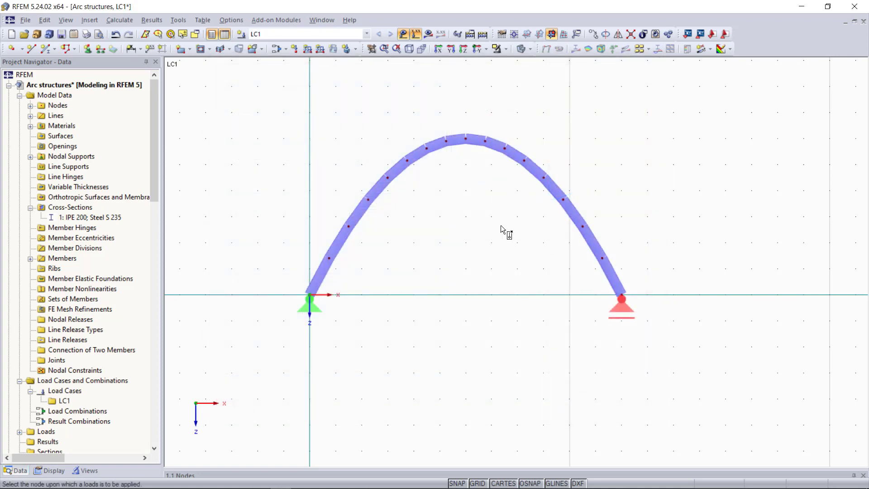
click(466, 140)
key(Escape)
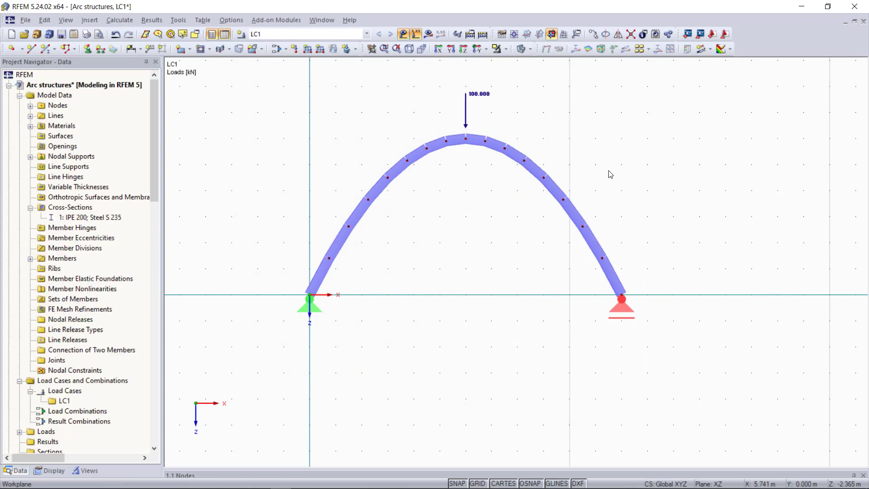
Step: Run the calculation of load case LC1 to display the arch's results
scroll(609, 113, up, 2)
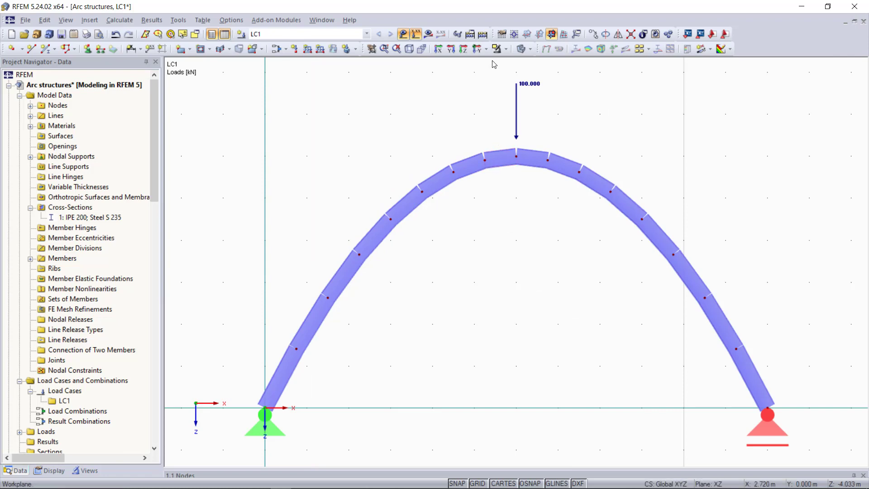
click(482, 34)
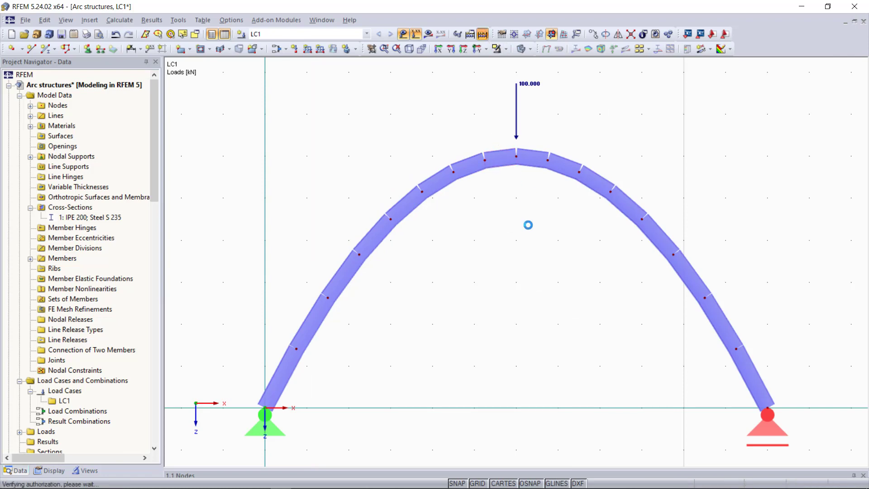